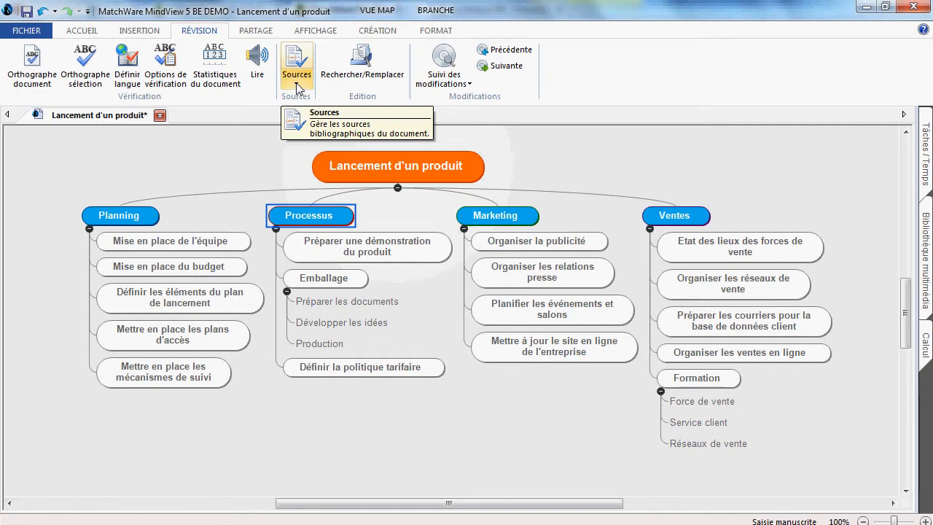
Start adding a bibliographic source and limit the source search to the language Français, keeping all source types.
click(297, 86)
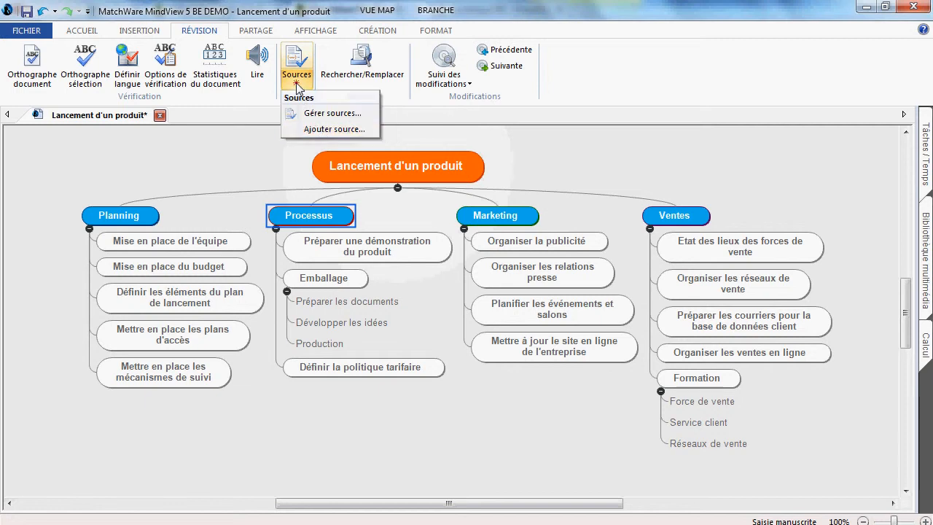
click(322, 129)
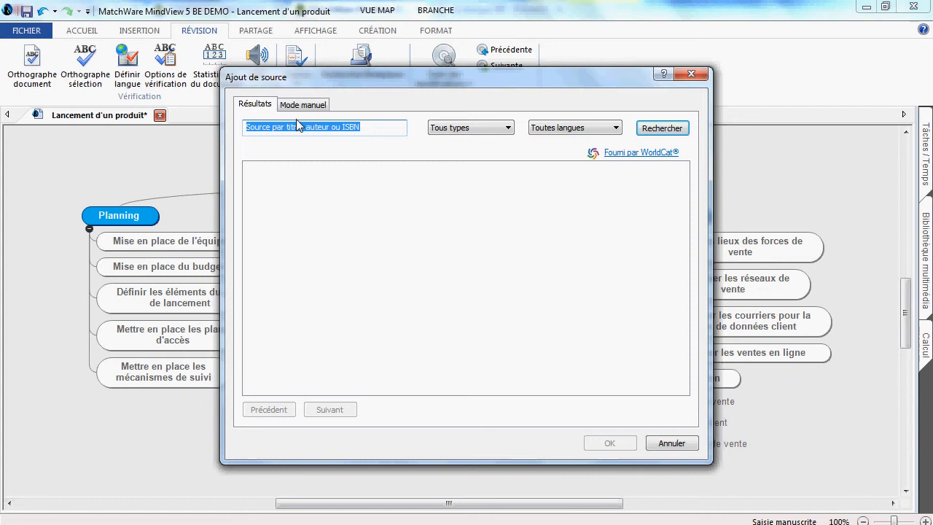
click(450, 130)
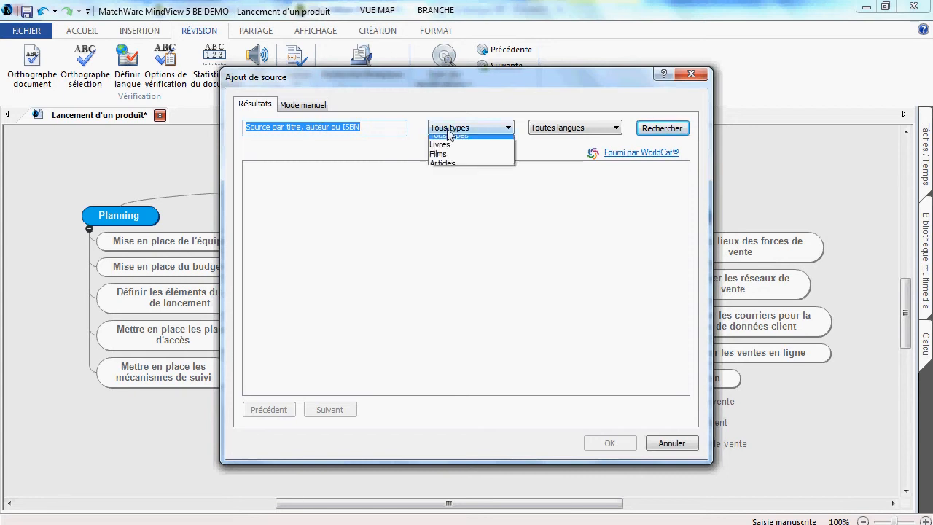
click(526, 156)
click(557, 128)
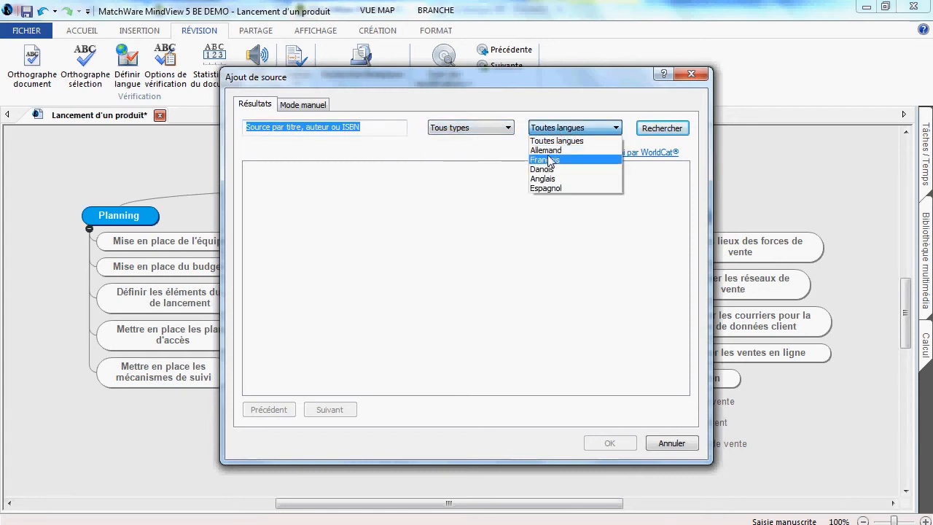
click(546, 159)
Search for sources on "Gestion de projet" and add the 2008 book of that title to the document's sources.
drag(384, 127, 247, 124)
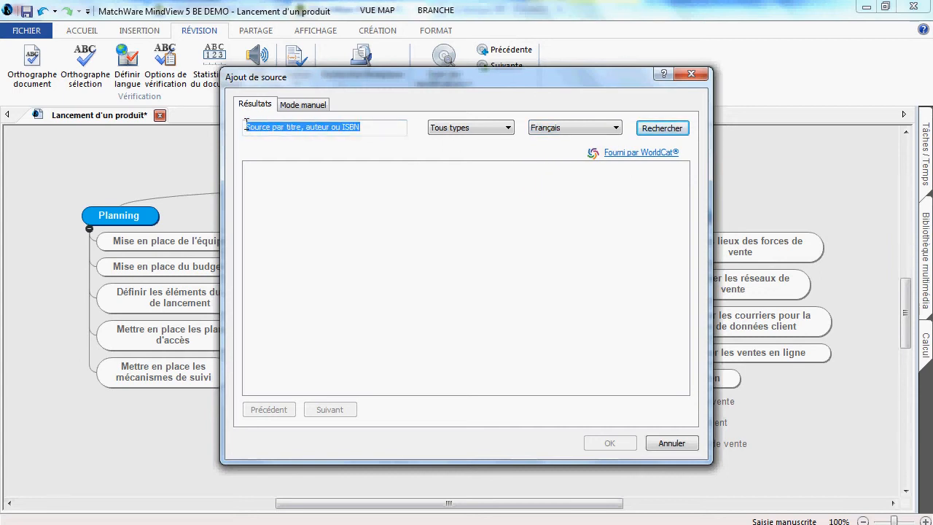
text(Gestion de)
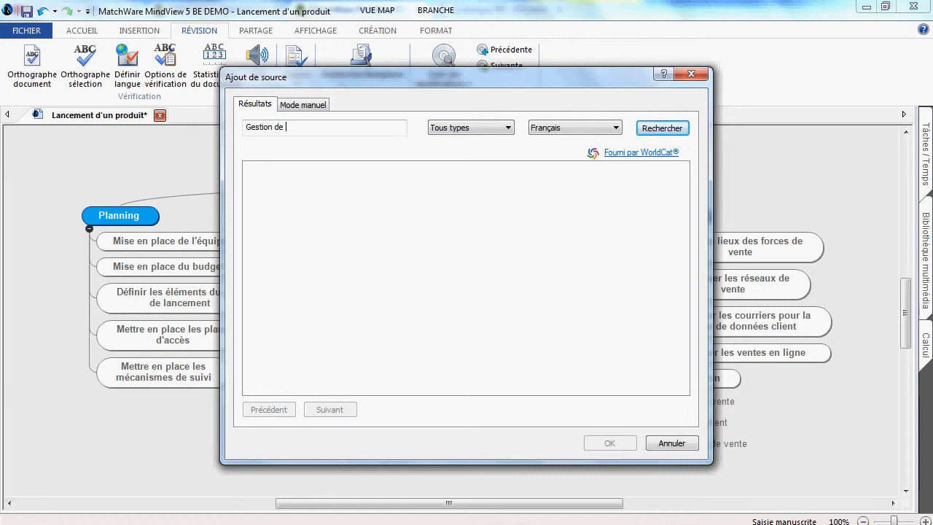
text( projet)
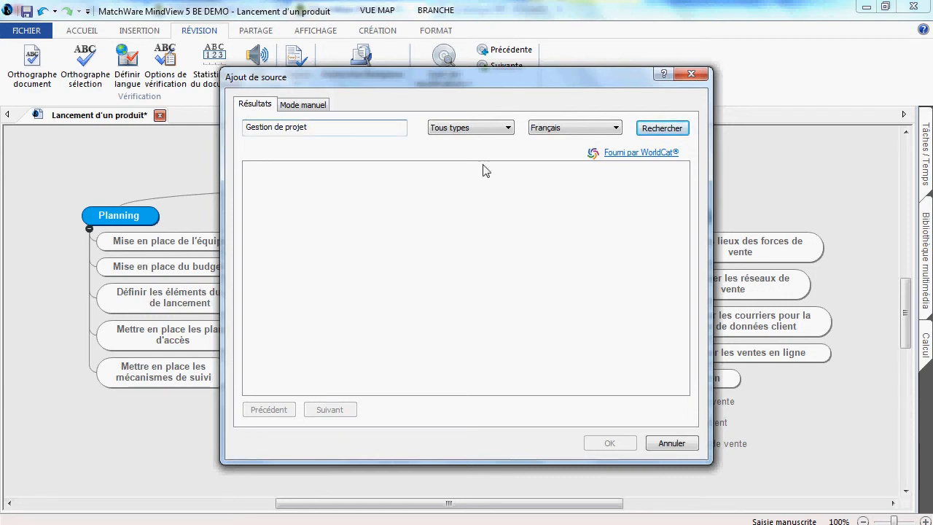
click(649, 127)
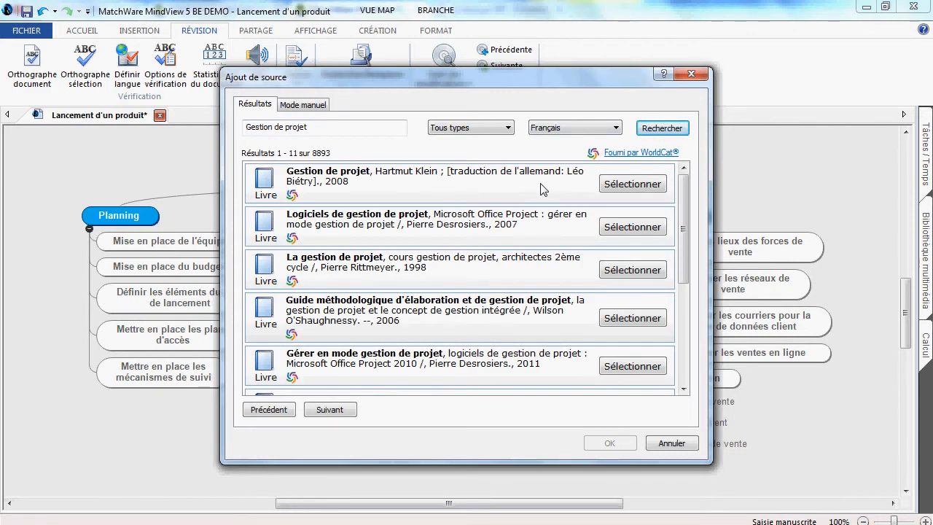
click(606, 184)
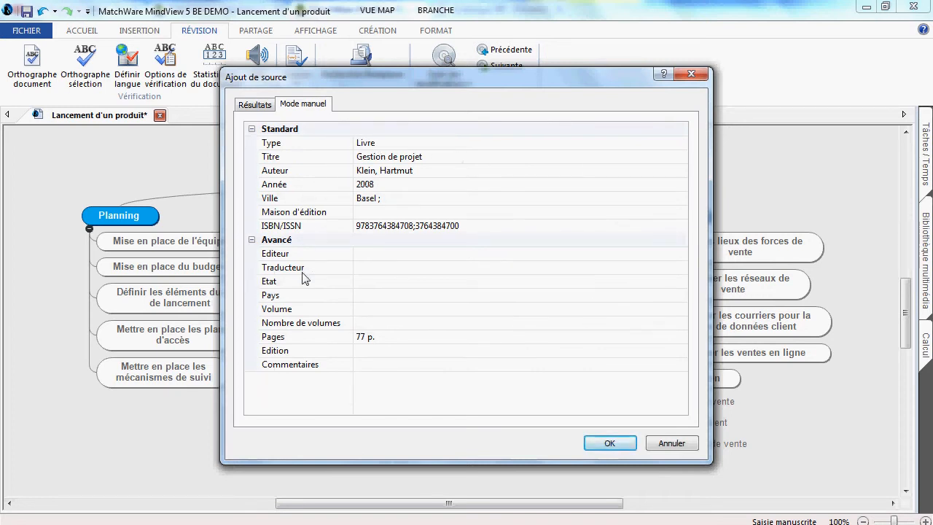
click(607, 444)
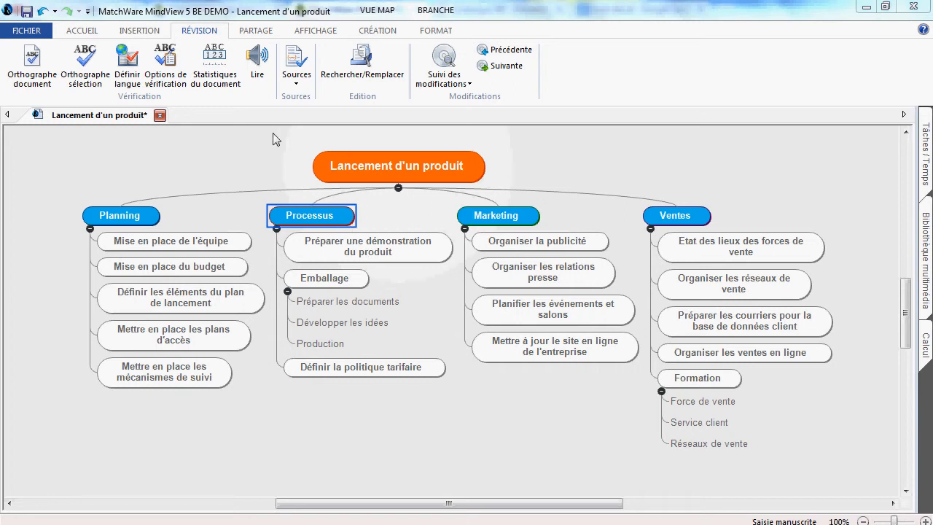
Add a note to the Processus branch reading "Le processus est décrit en termes d'outils et de techniques".
click(145, 31)
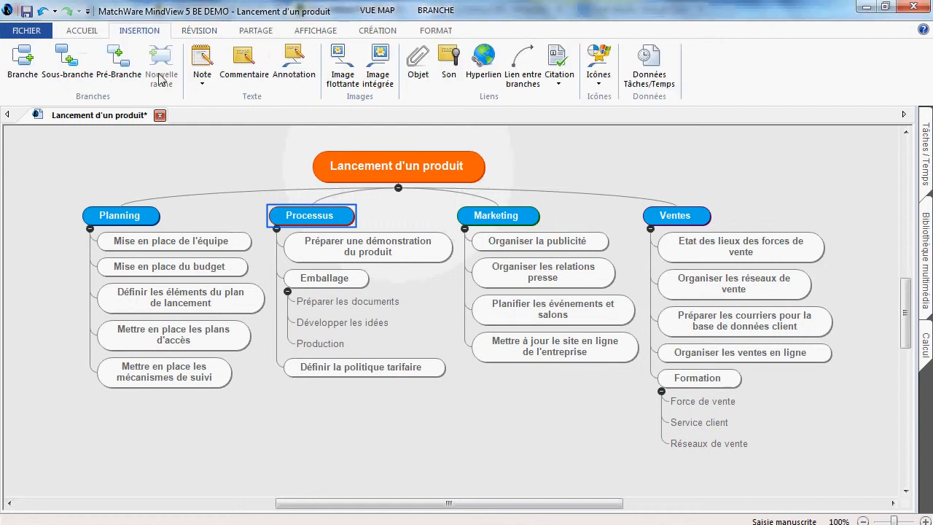
click(202, 59)
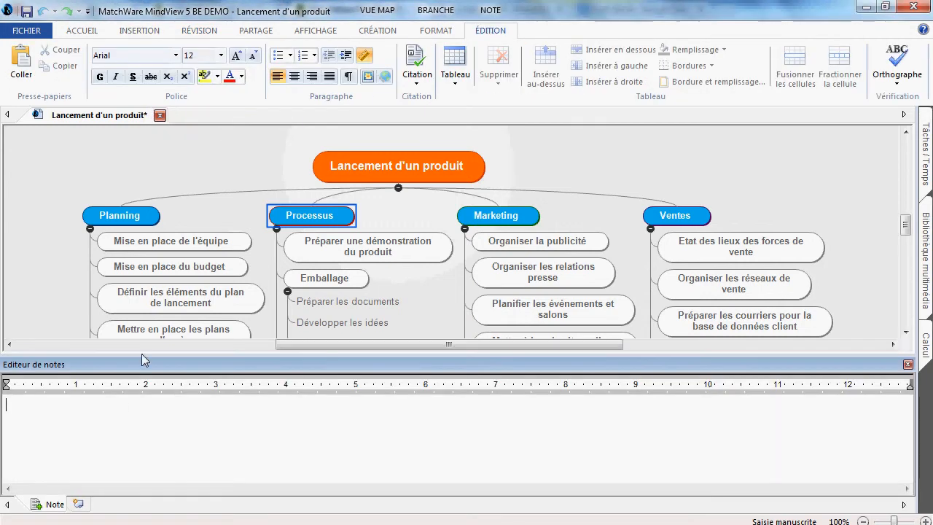
text(Le processus est)
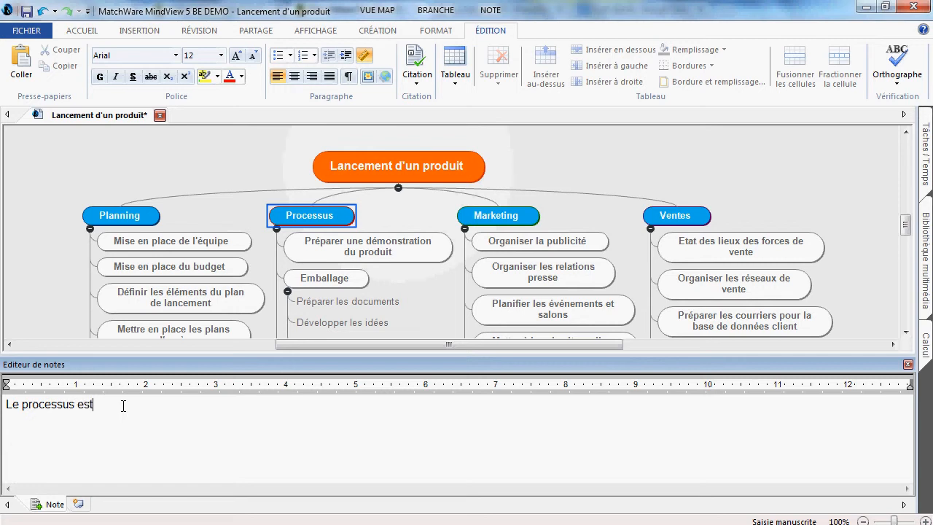
text( décrit en termes d'ou)
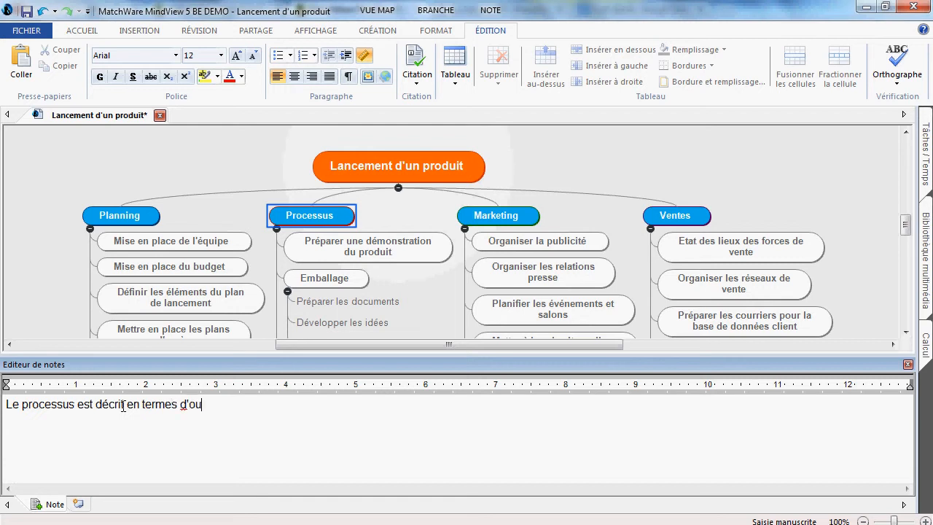
text(tils et de techniques)
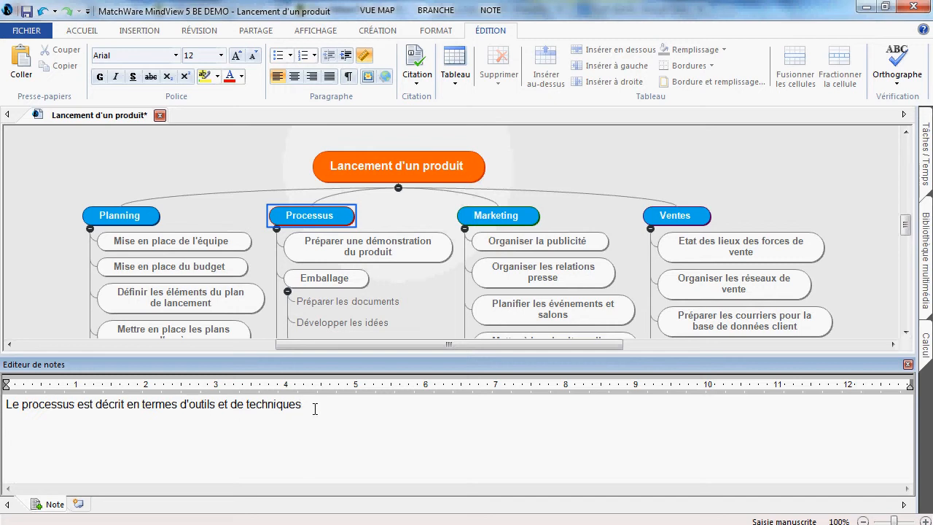
Insert a citation of the "Gestion de projet" source with page number 23 at the end of the note text.
click(414, 83)
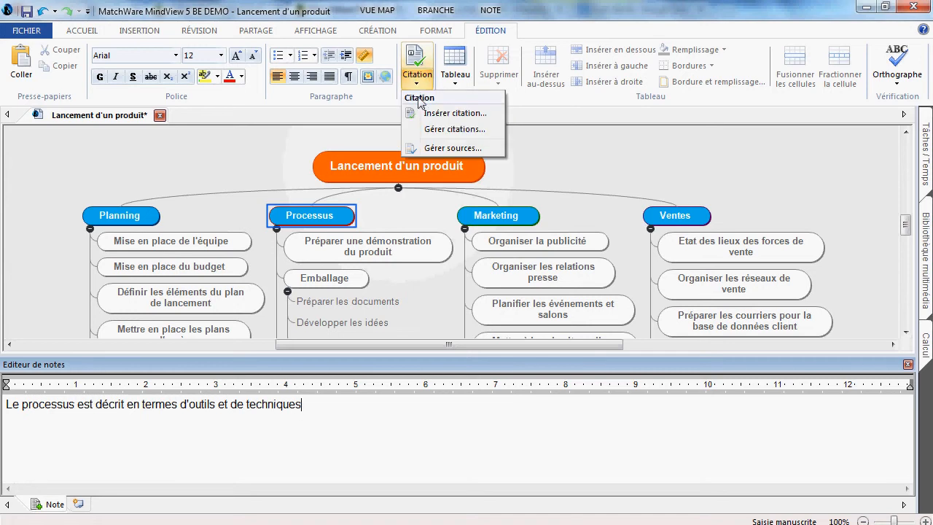
click(430, 113)
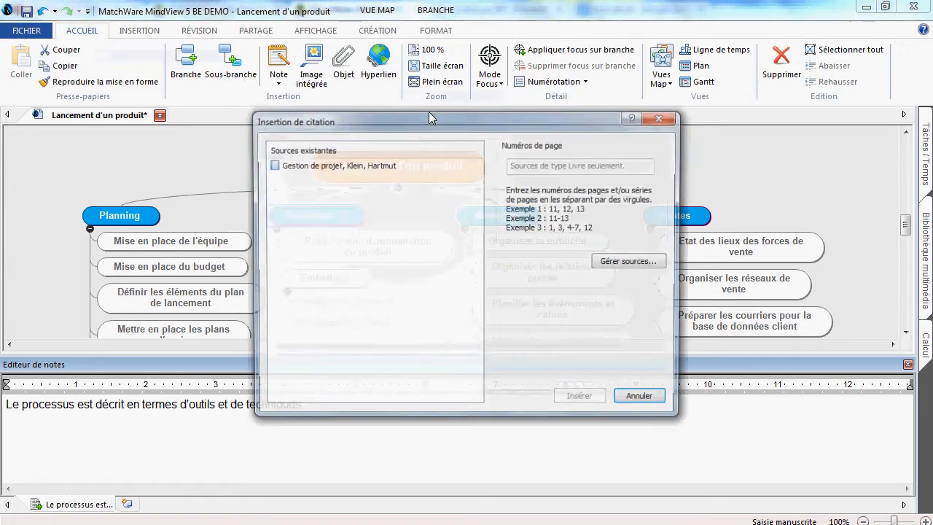
click(356, 165)
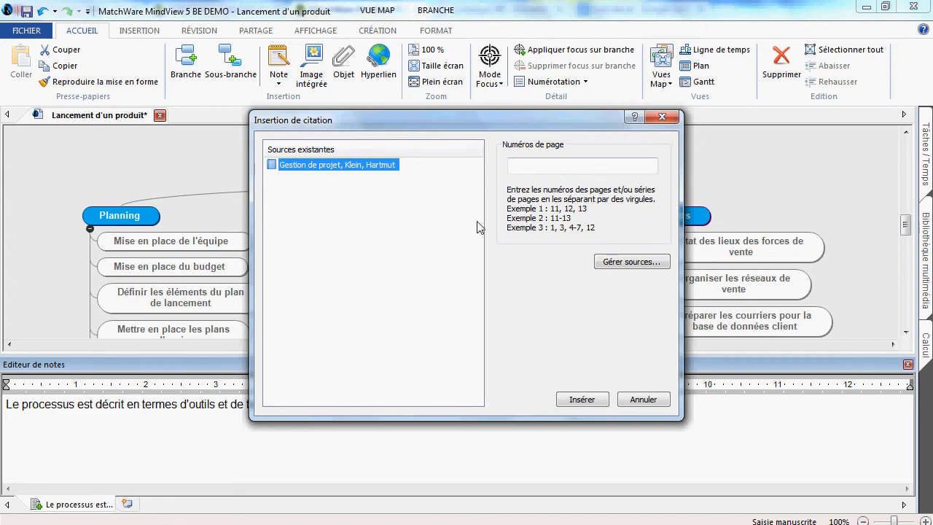
click(539, 167)
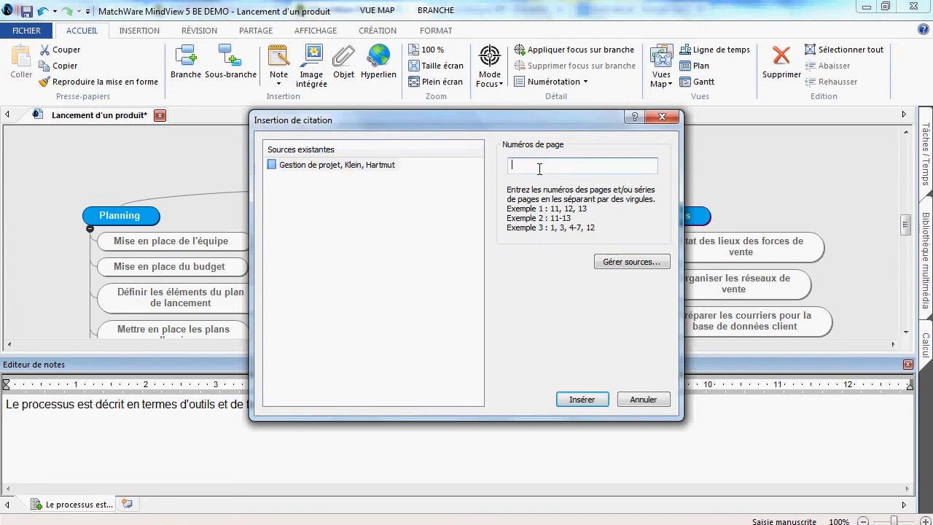
click(581, 400)
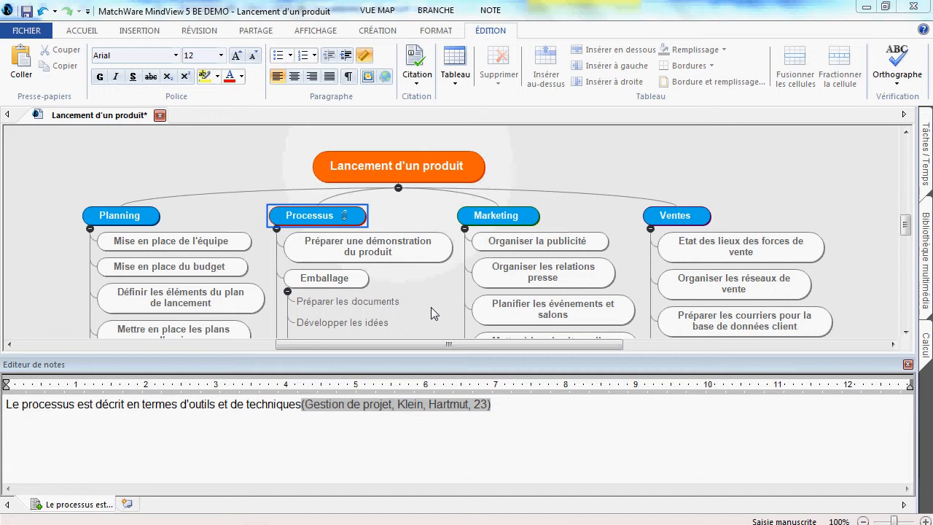
Review the document's existing sources and the note's citations, and close the notes editor.
click(409, 86)
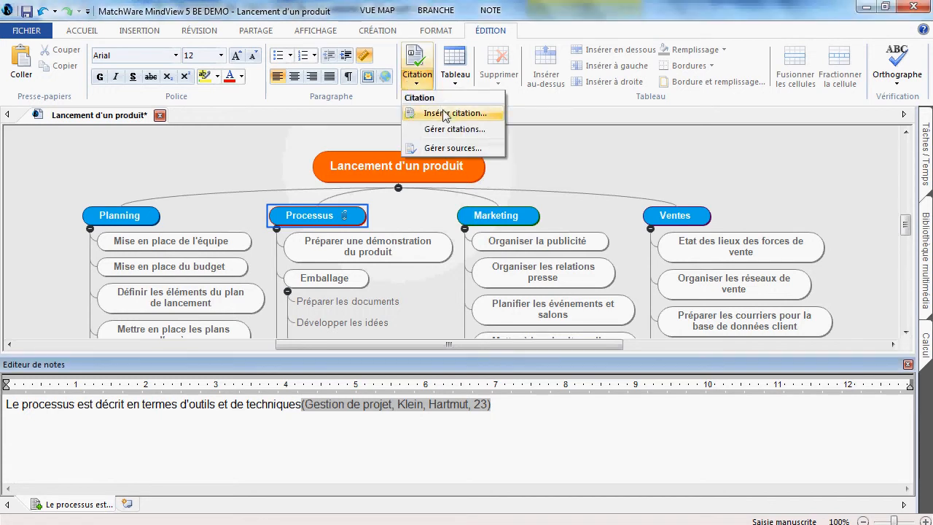
click(447, 148)
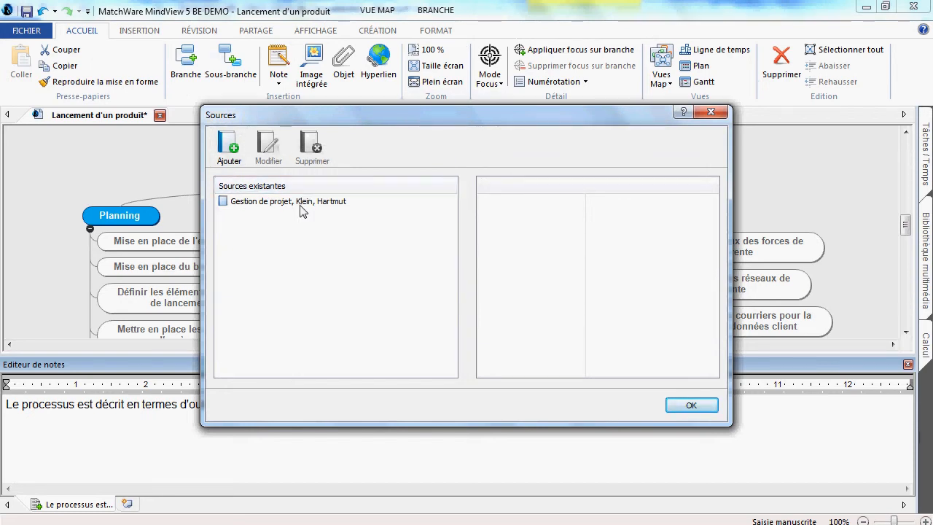
click(703, 116)
click(417, 69)
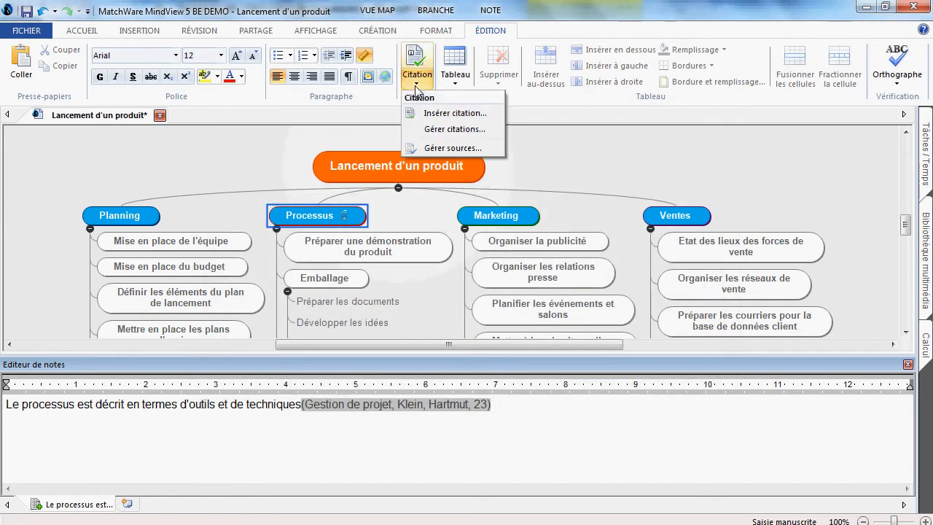
click(436, 128)
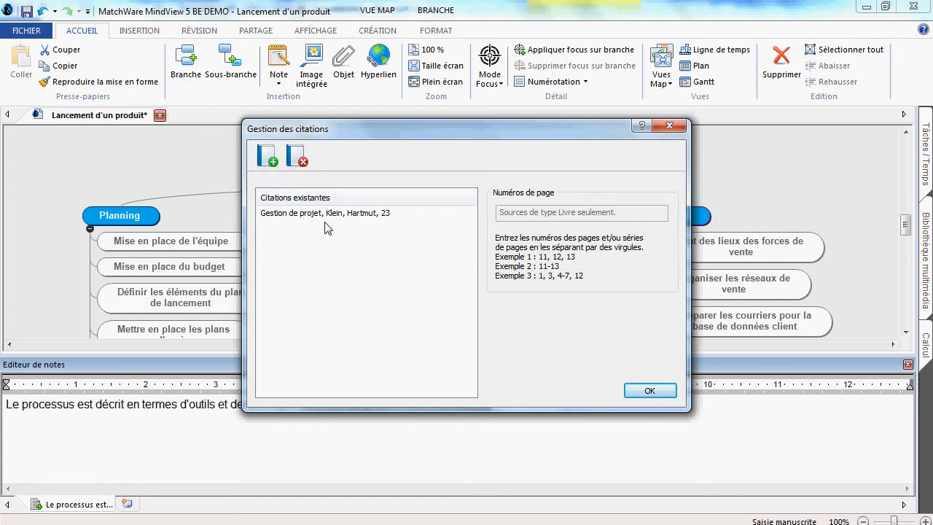
click(648, 391)
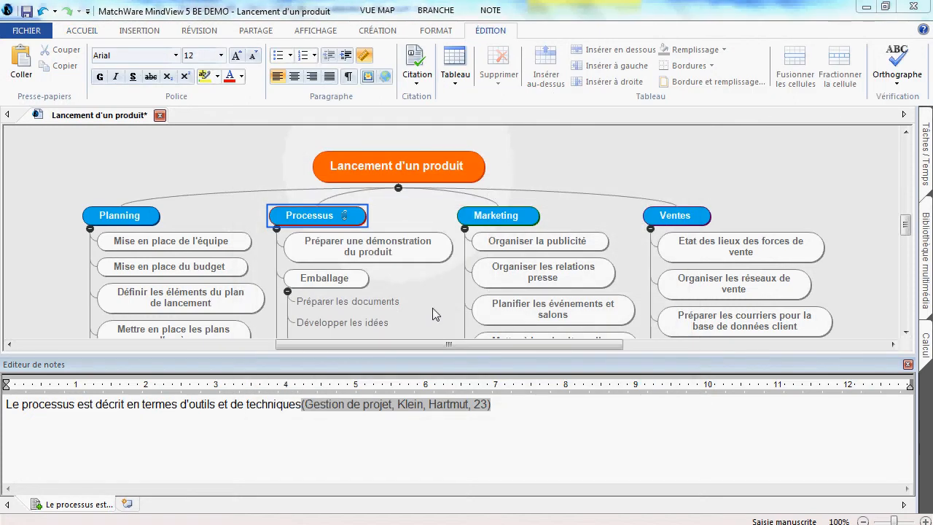
click(907, 363)
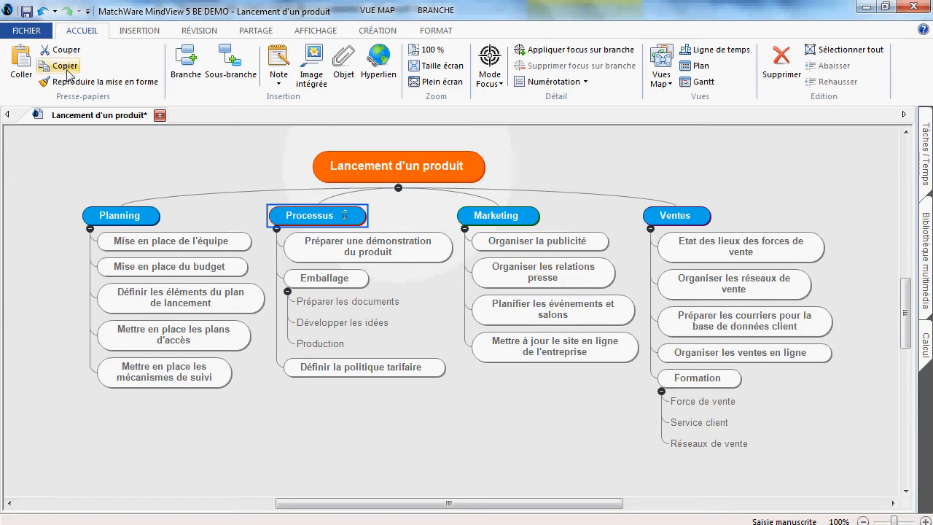
Start an advanced export to Microsoft Word and choose the Style APA template.
click(29, 33)
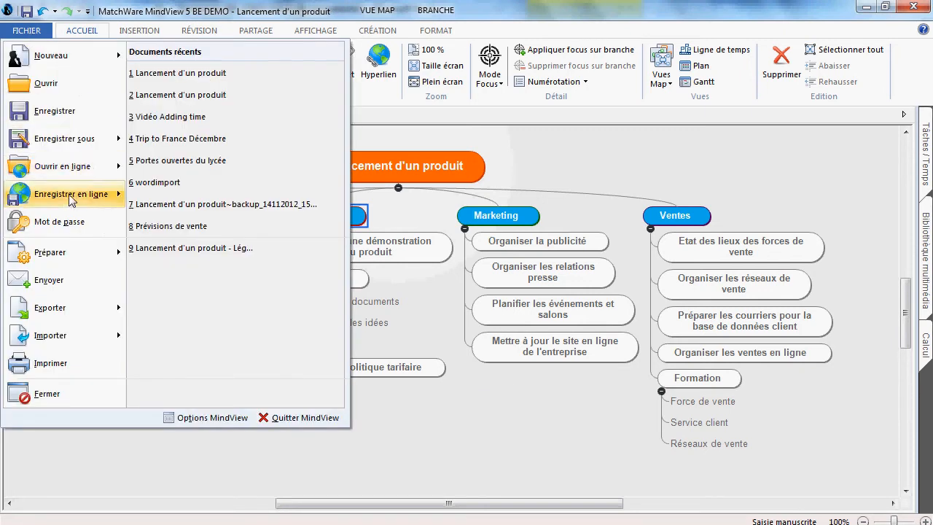
mouse_move(72, 310)
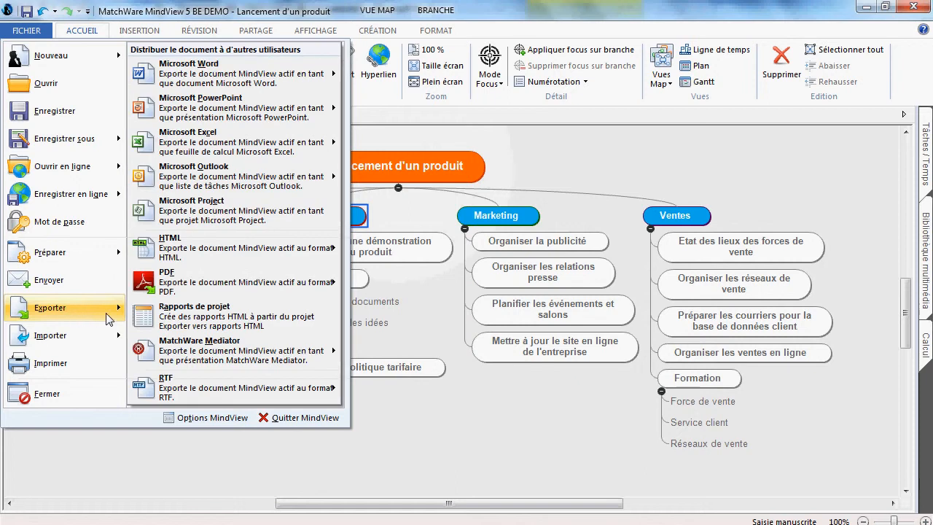
mouse_move(248, 86)
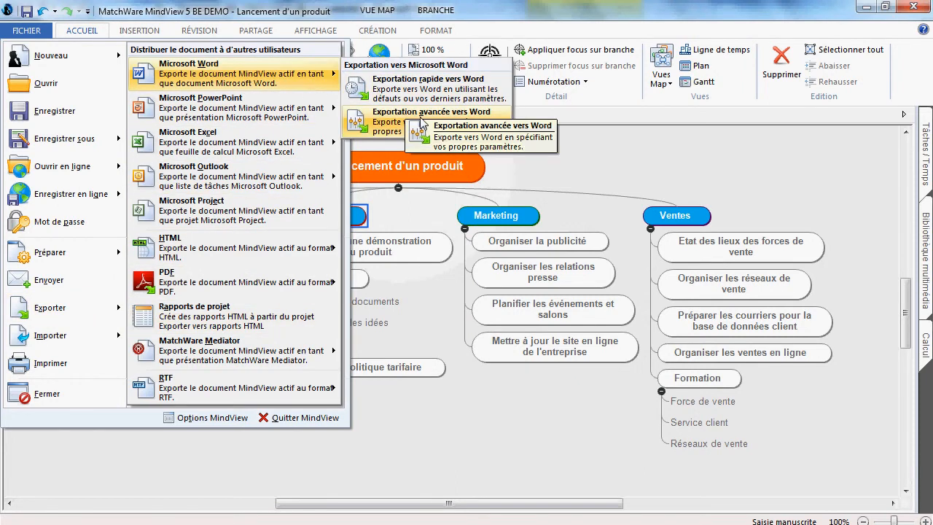
click(420, 119)
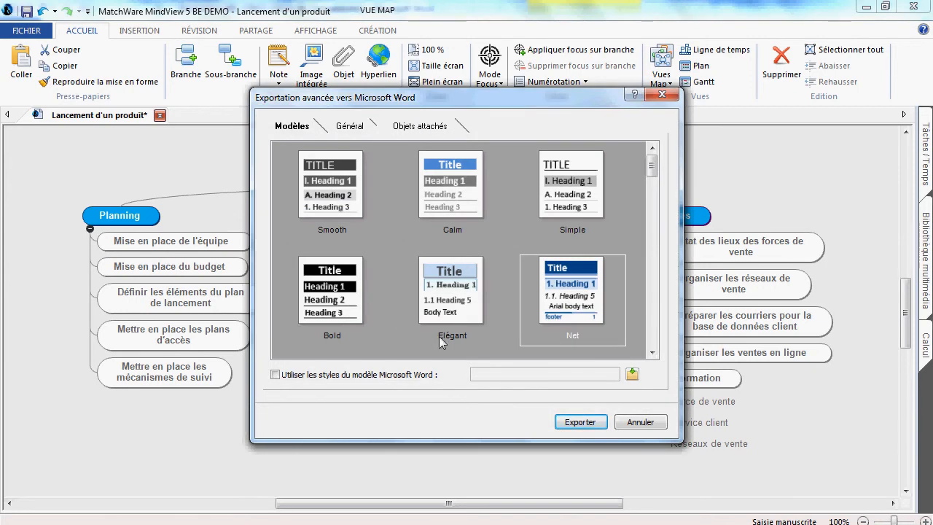
drag(652, 167, 652, 185)
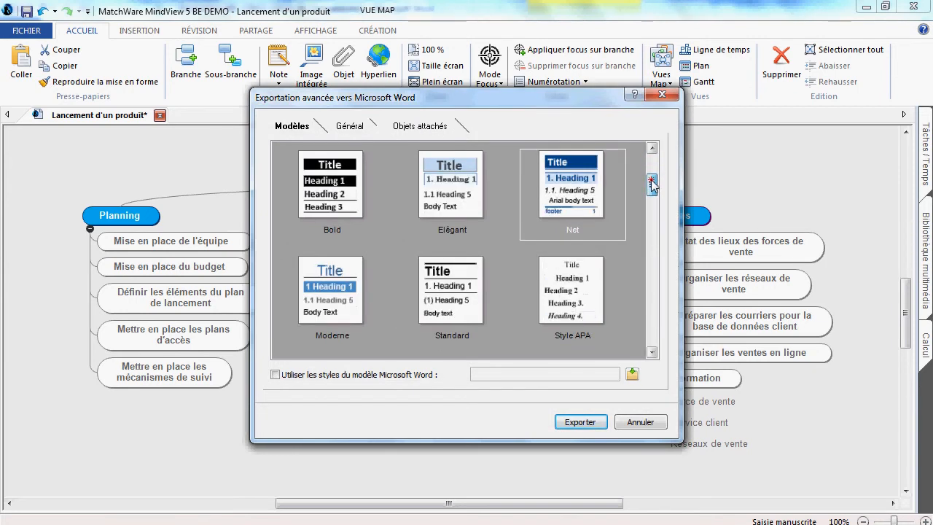
click(575, 312)
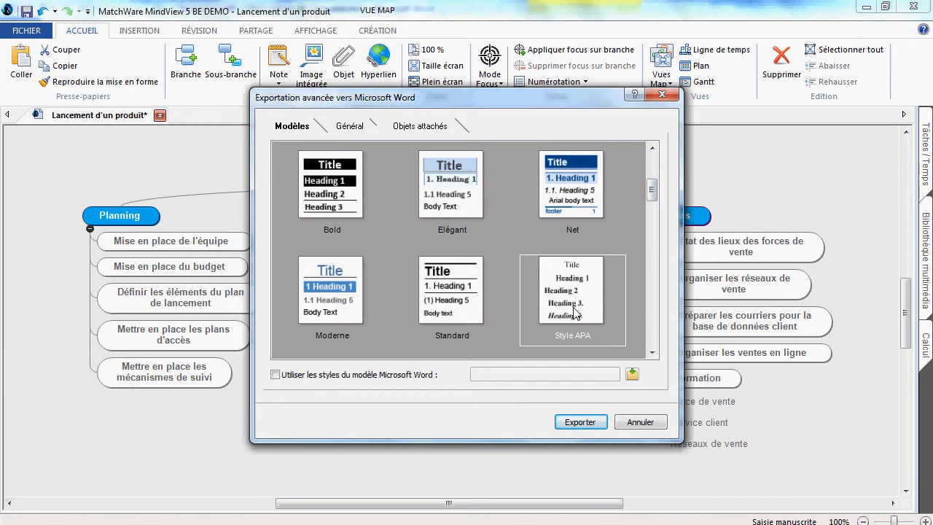
Include the bibliography in the Word export's general options, then check and accept the document properties.
click(352, 127)
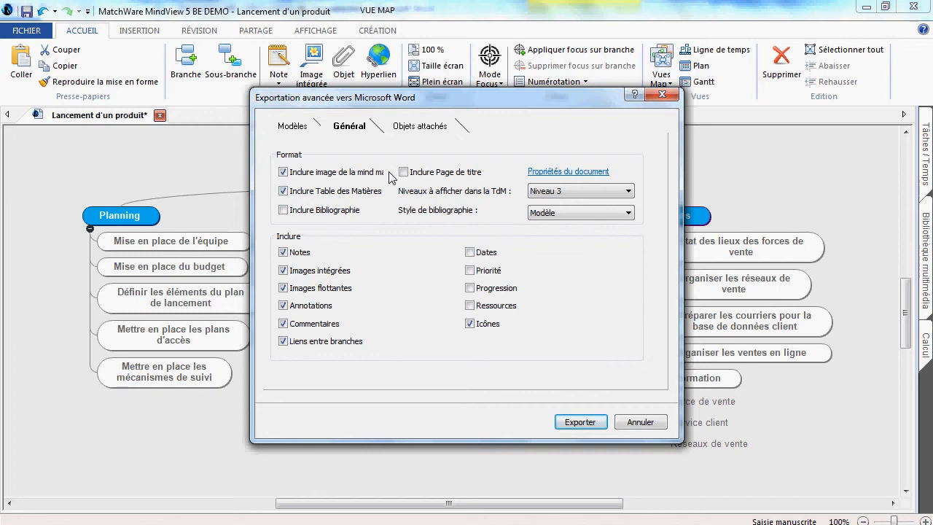
click(284, 210)
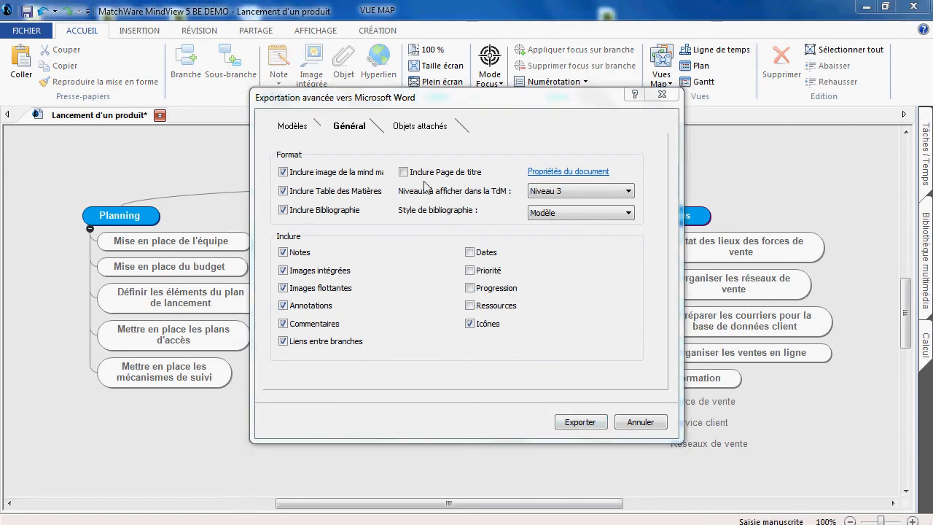
click(537, 176)
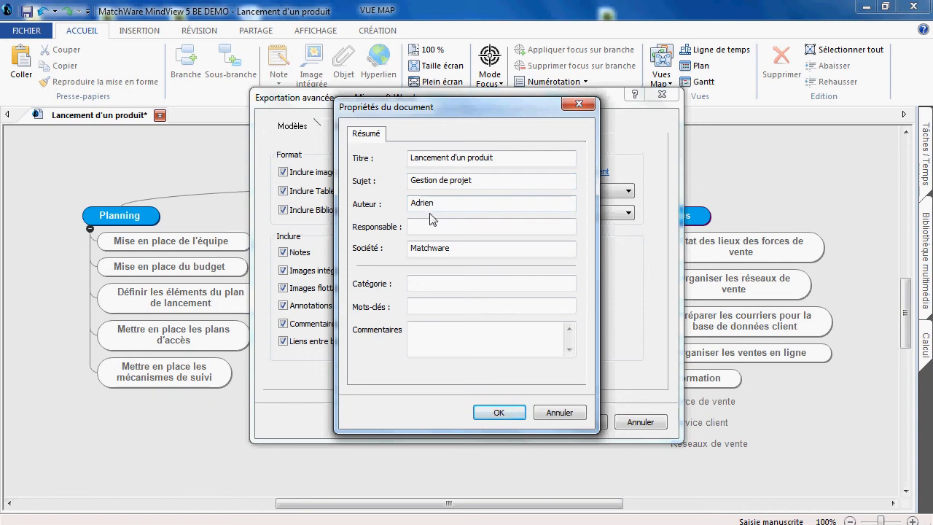
click(496, 413)
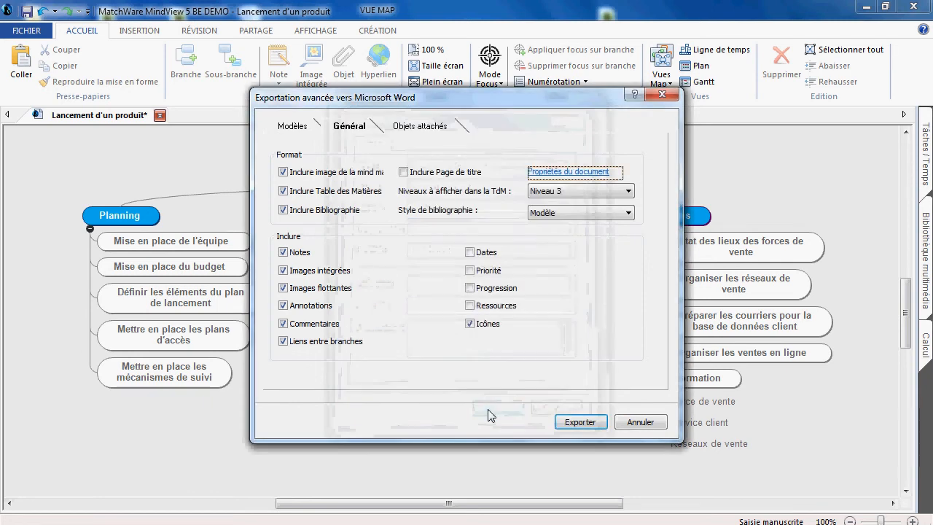
Export the map as the macro-enabled Word document "Lancement d'un produit" and open it maximized in Microsoft Word with its fields updated.
click(578, 422)
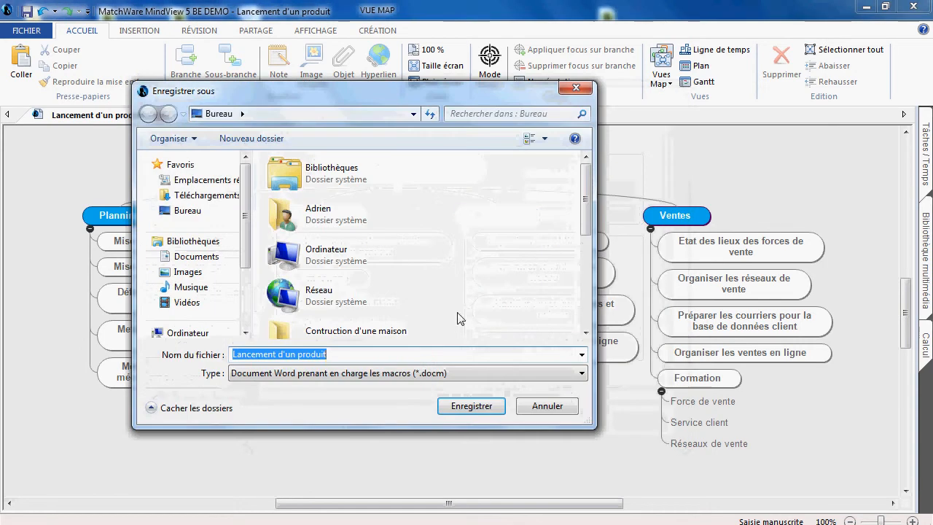
click(477, 406)
click(508, 278)
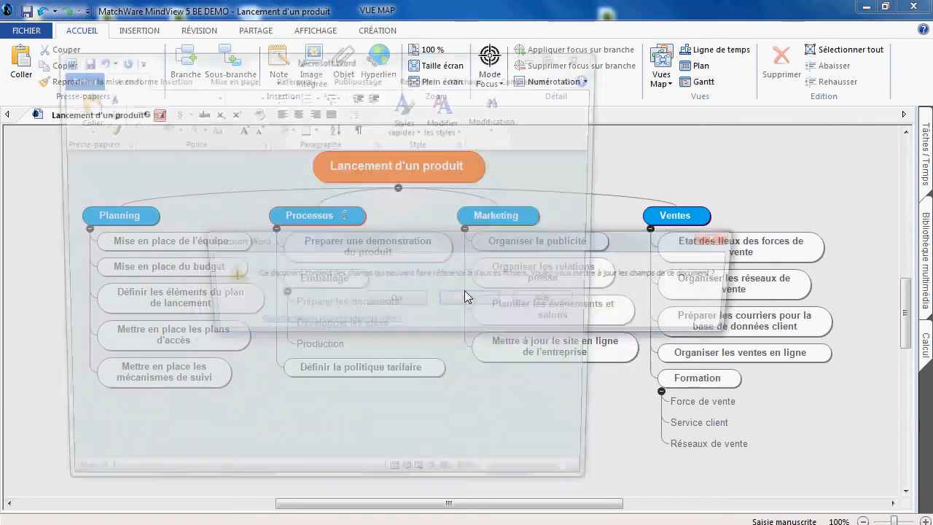
click(402, 298)
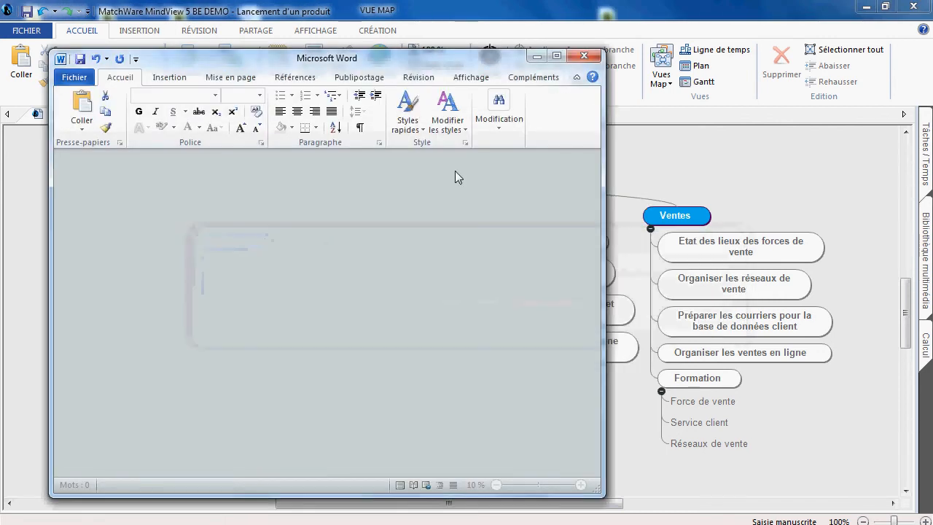
click(556, 56)
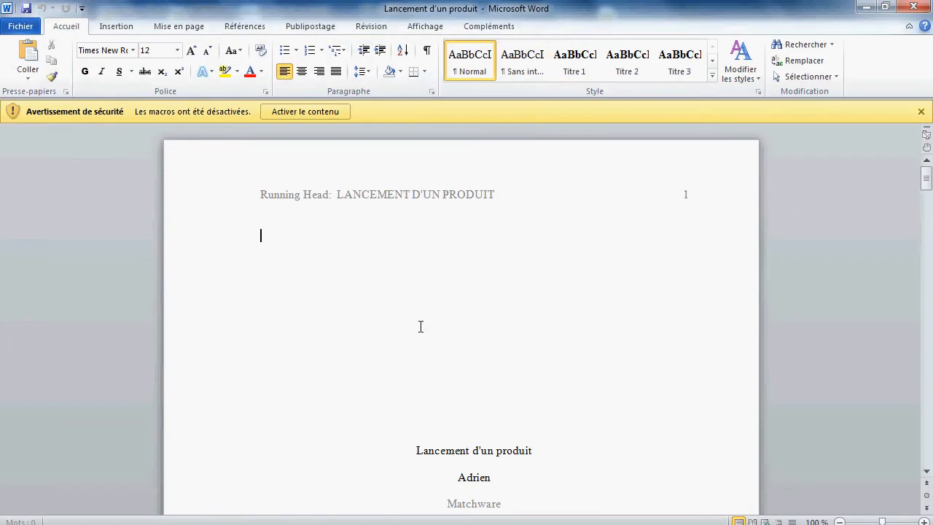
Check the exported document's title page and mind map image, and enable its blocked macro content.
scroll(420, 328, down, 2)
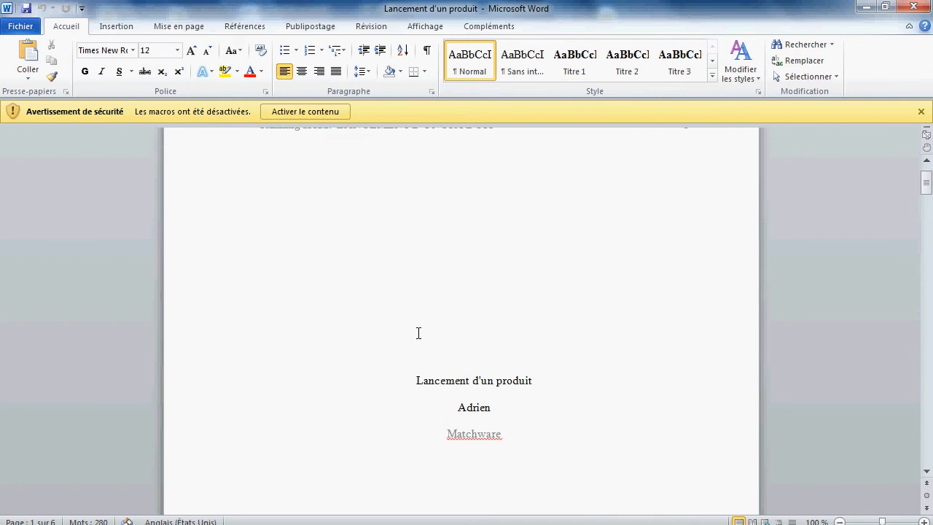
scroll(418, 333, down, 5)
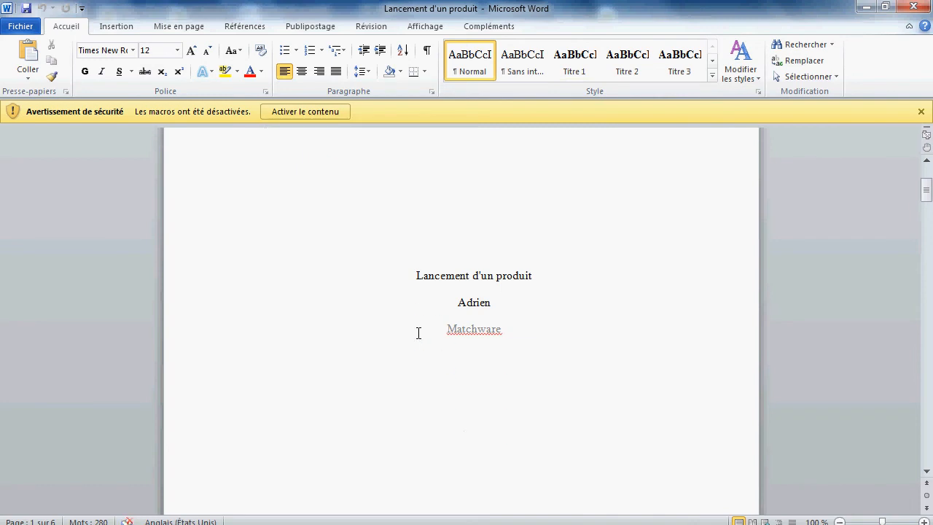
scroll(418, 333, down, 20)
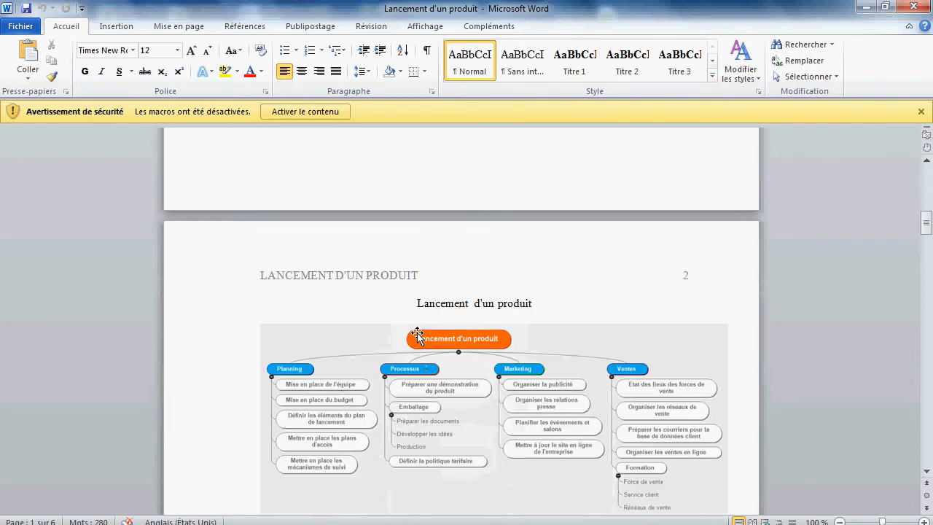
scroll(419, 336, down, 2)
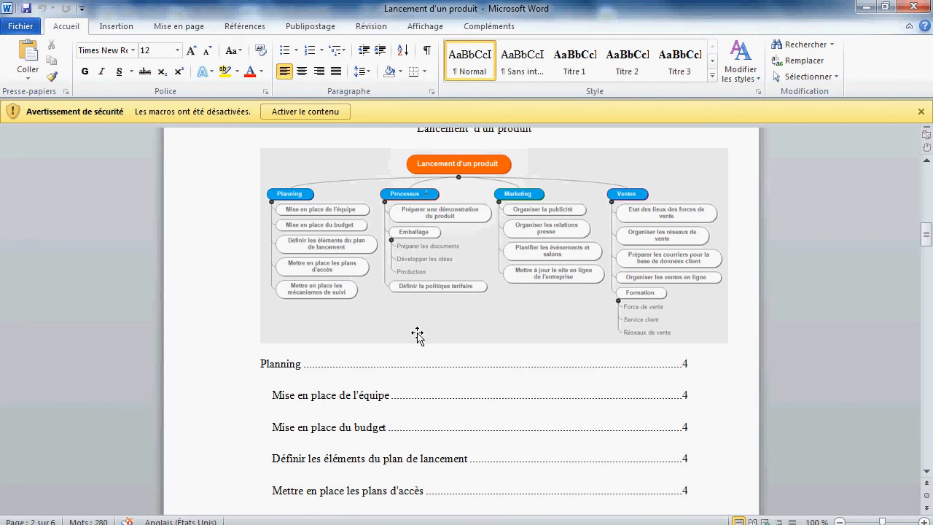
click(336, 115)
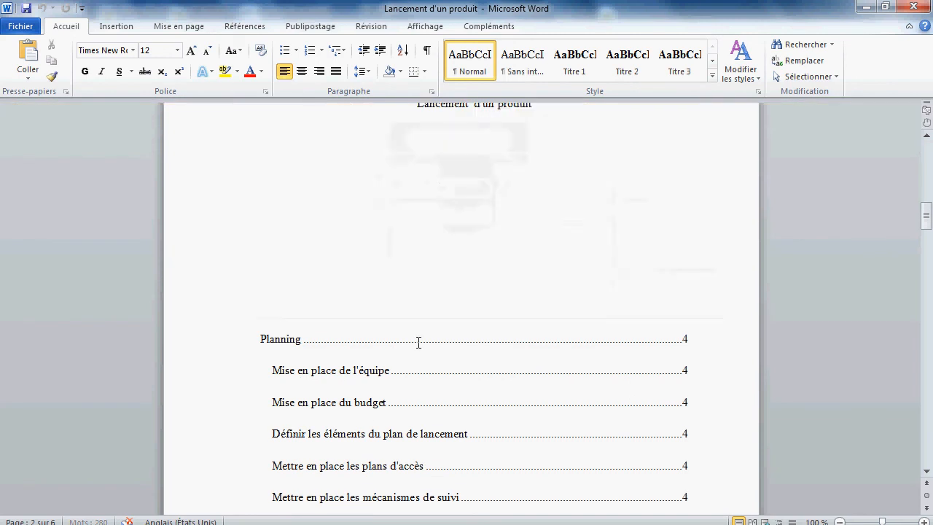
Follow the table of contents links to examine the citation under Processus and the bibliography under References.
scroll(418, 342, down, 5)
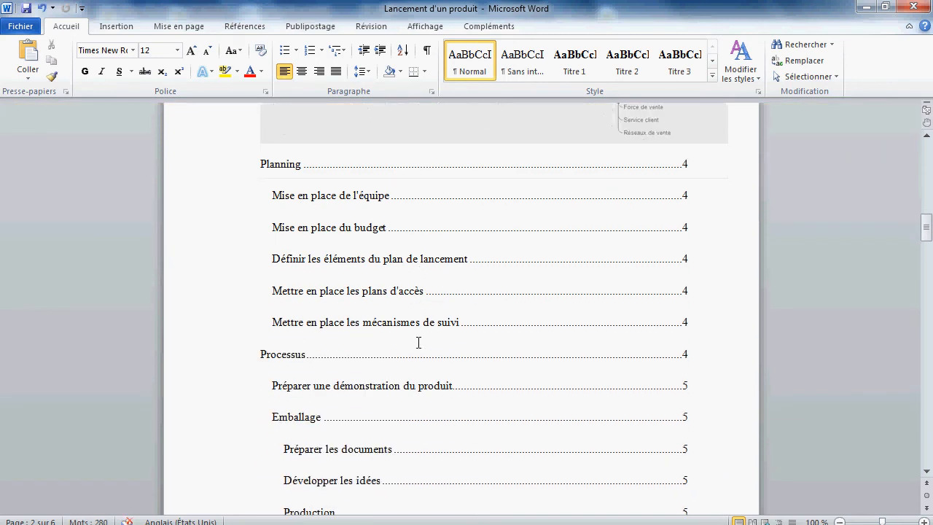
scroll(346, 270, down, 2)
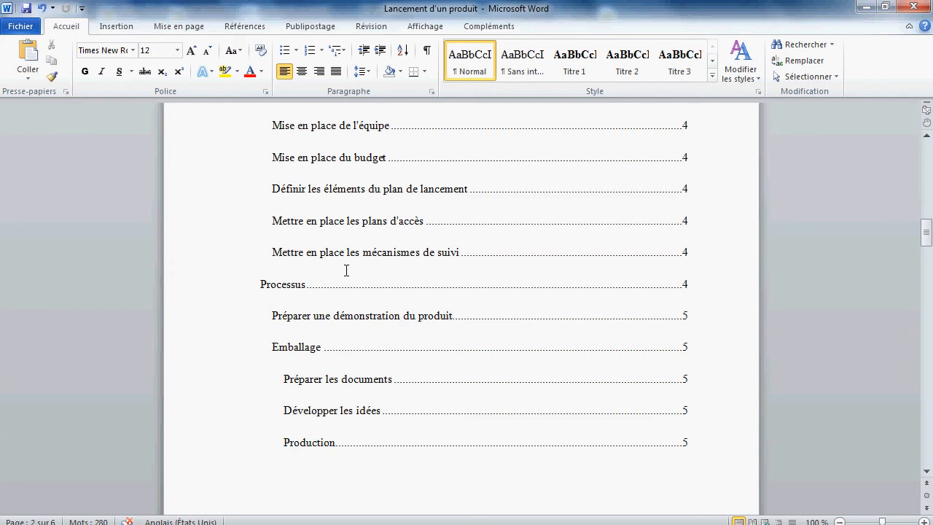
ctrl+click(295, 283)
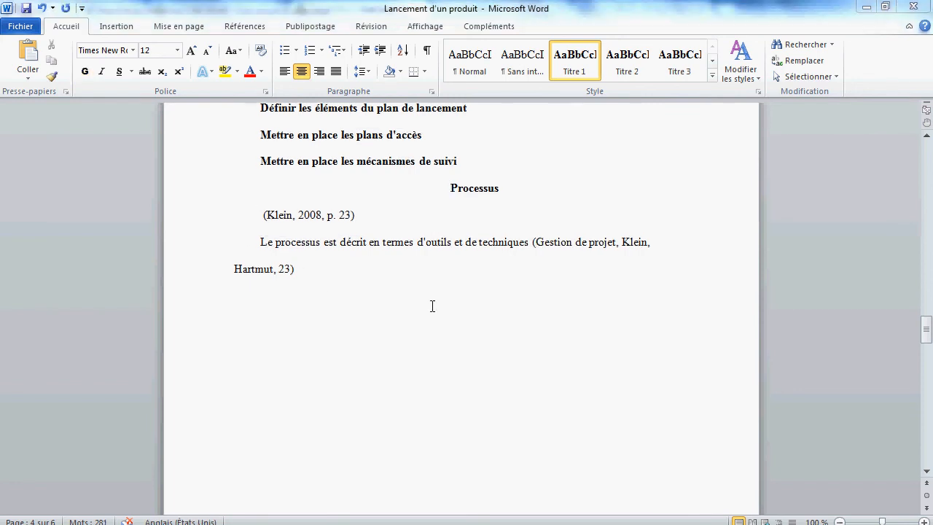
scroll(433, 306, up, 15)
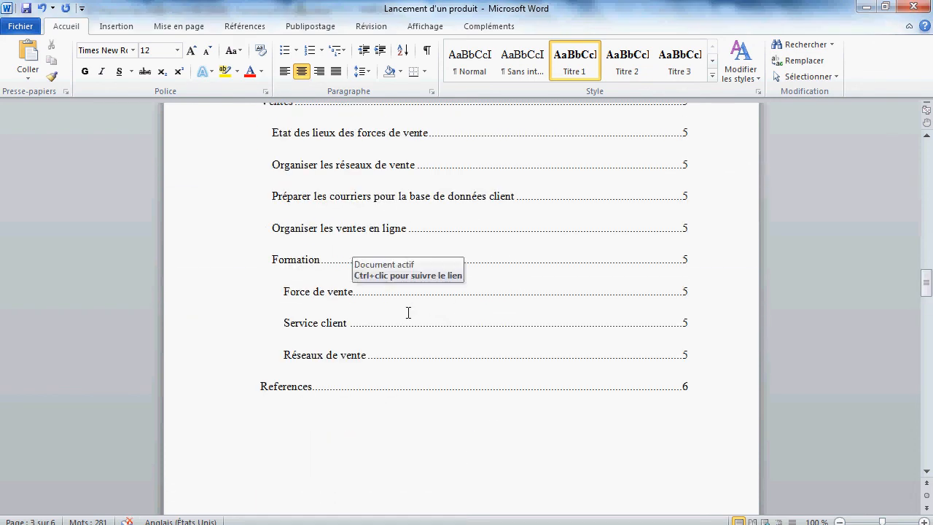
ctrl+click(294, 393)
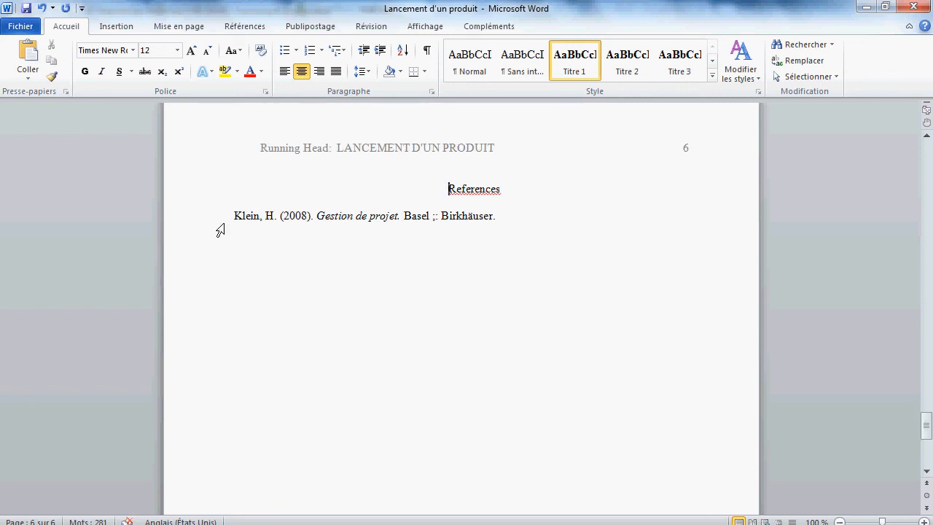